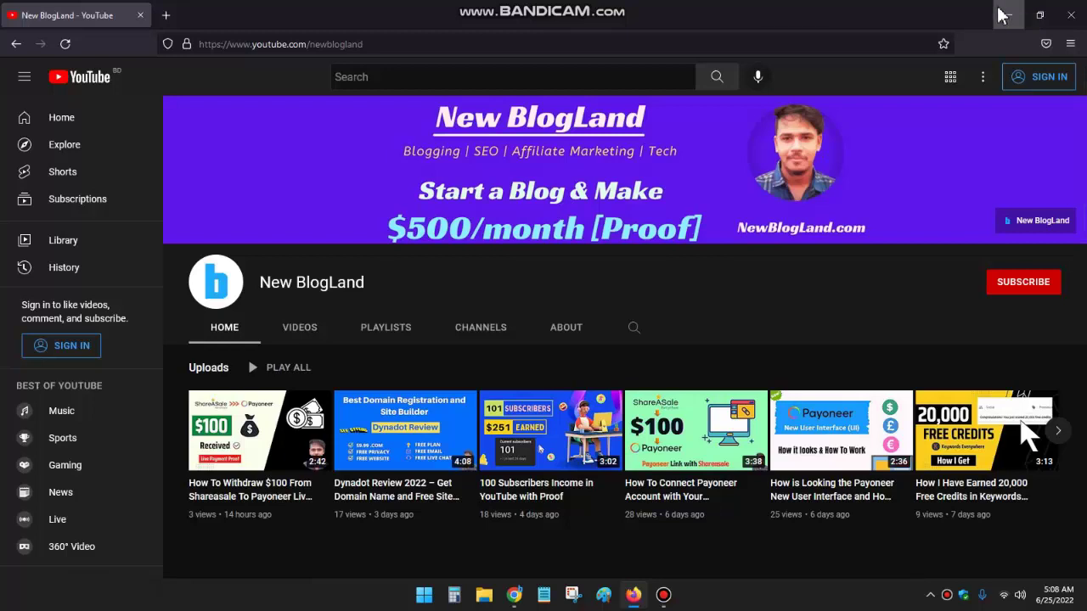
Switch to Google Chrome, load shareasale.com/info/ and open the Affiliate Sign Up form
{"action": "left_click", "coordinate": [1002, 13]}
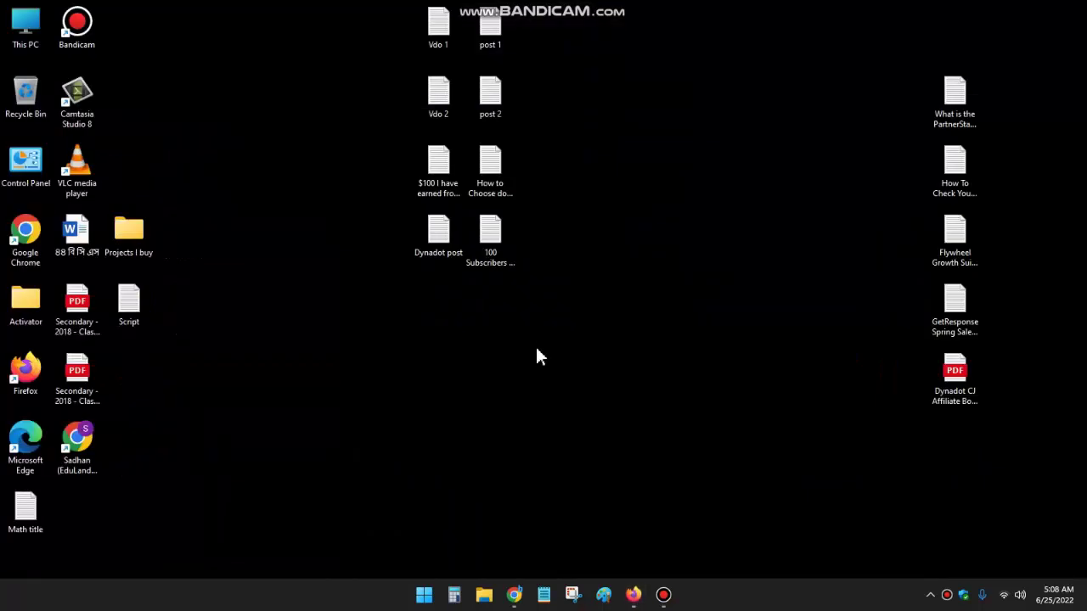
{"action": "left_click", "coordinate": [513, 594]}
{"action": "left_click", "coordinate": [252, 34]}
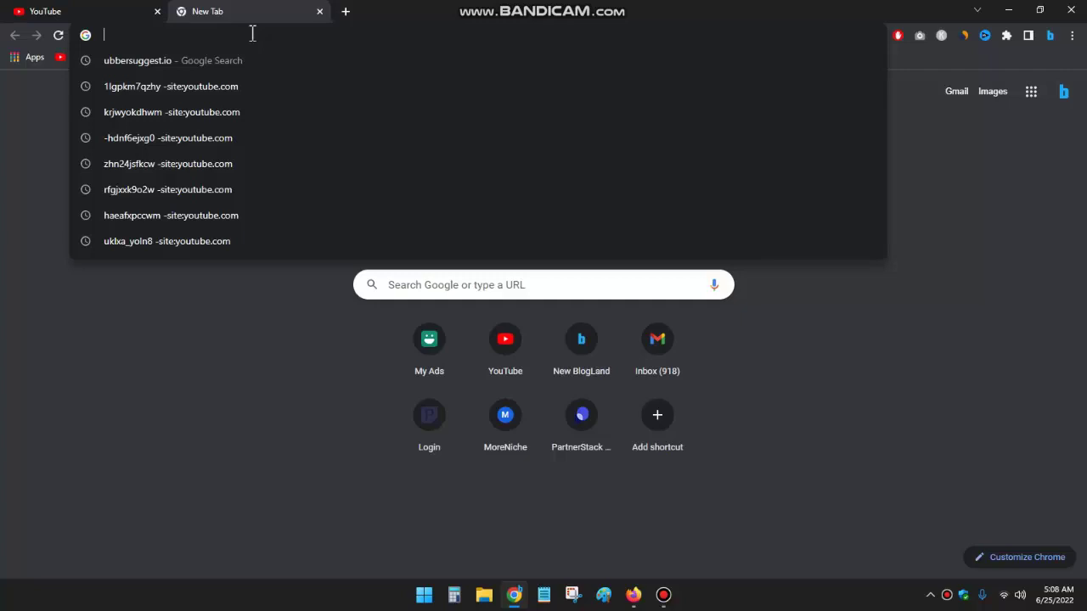
{"action": "type", "text": "shareasale.com/info/"}
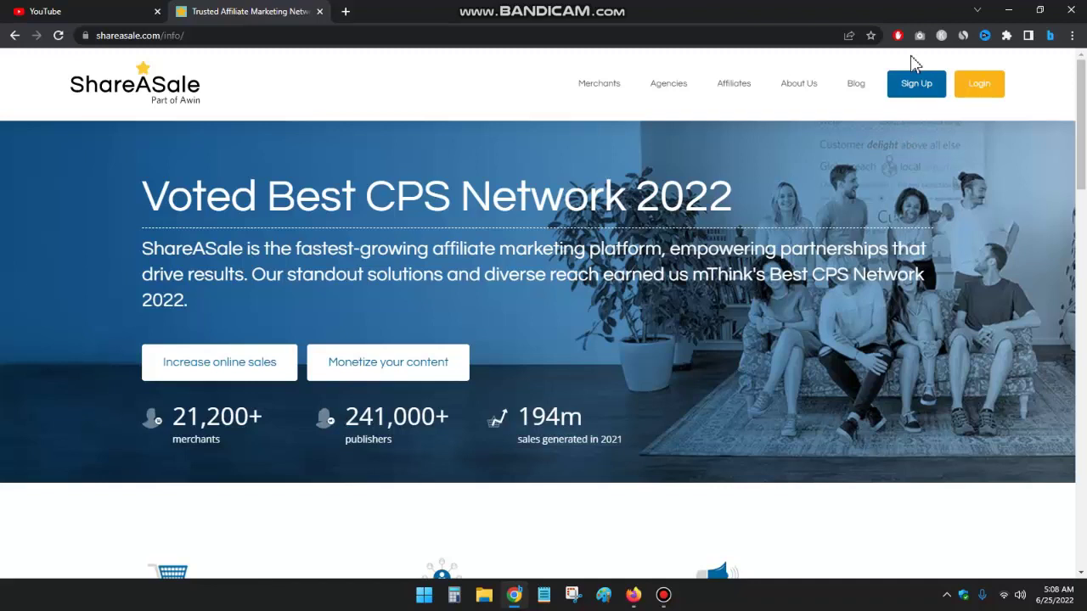
{"action": "left_click", "coordinate": [916, 85]}
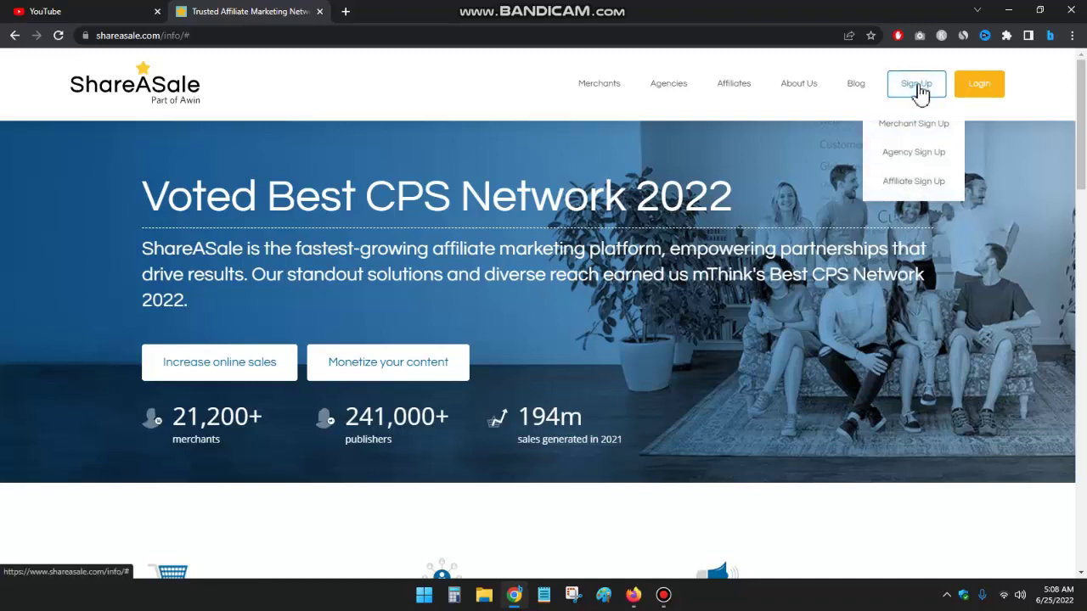
{"action": "left_click", "coordinate": [921, 183]}
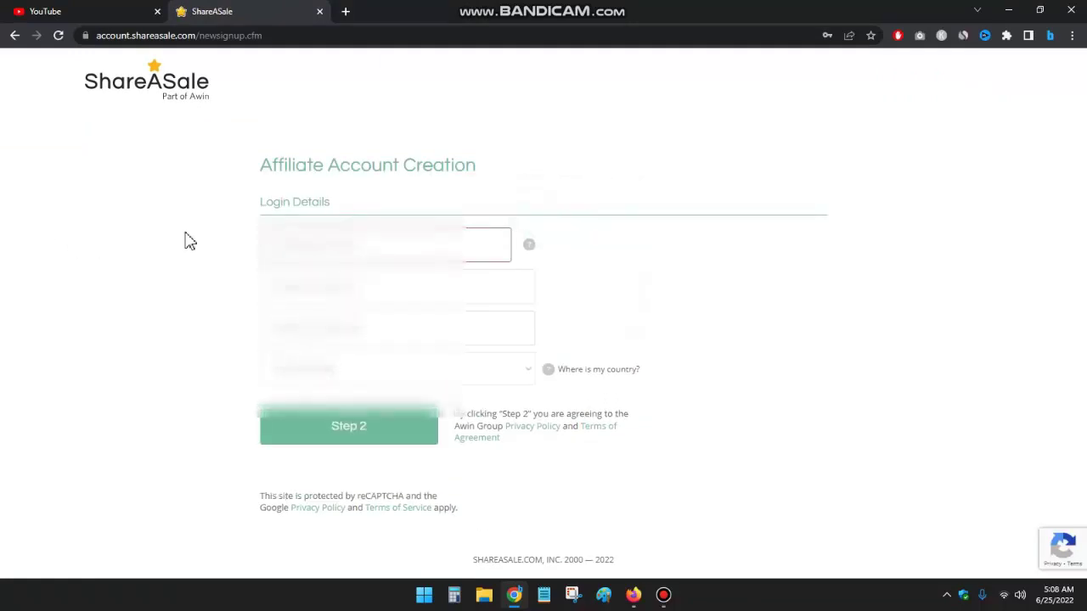
Fill in the affiliate account's username, then enter the account password and its confirmation
{"action": "left_click", "coordinate": [313, 234]}
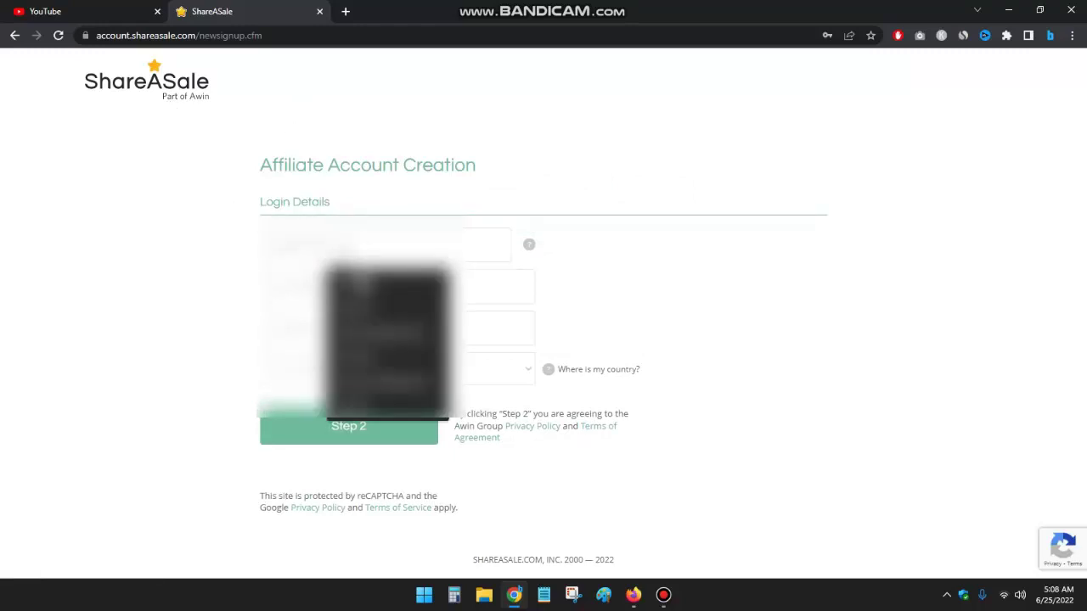
{"action": "left_click", "coordinate": [382, 284]}
{"action": "left_click", "coordinate": [295, 299]}
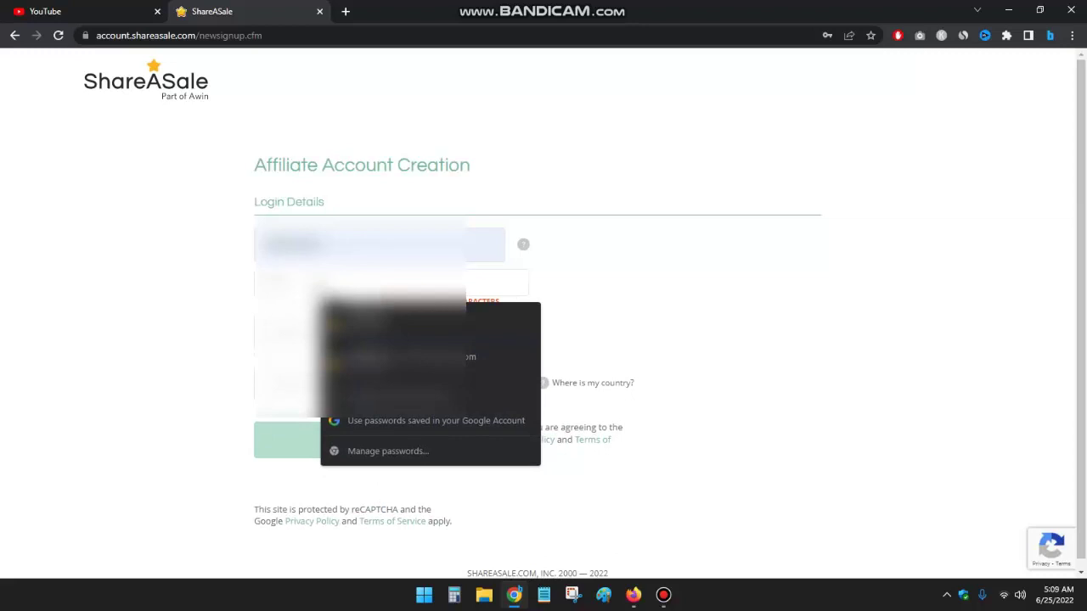
{"action": "type", "text": "1"}
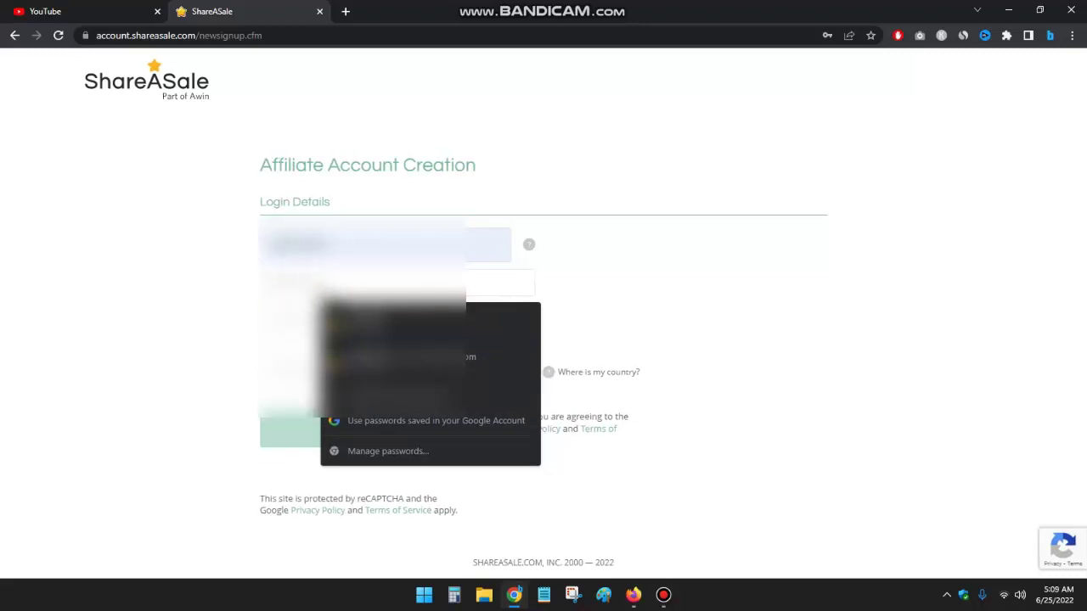
{"action": "left_click", "coordinate": [143, 345]}
{"action": "key", "text": "Tab"}
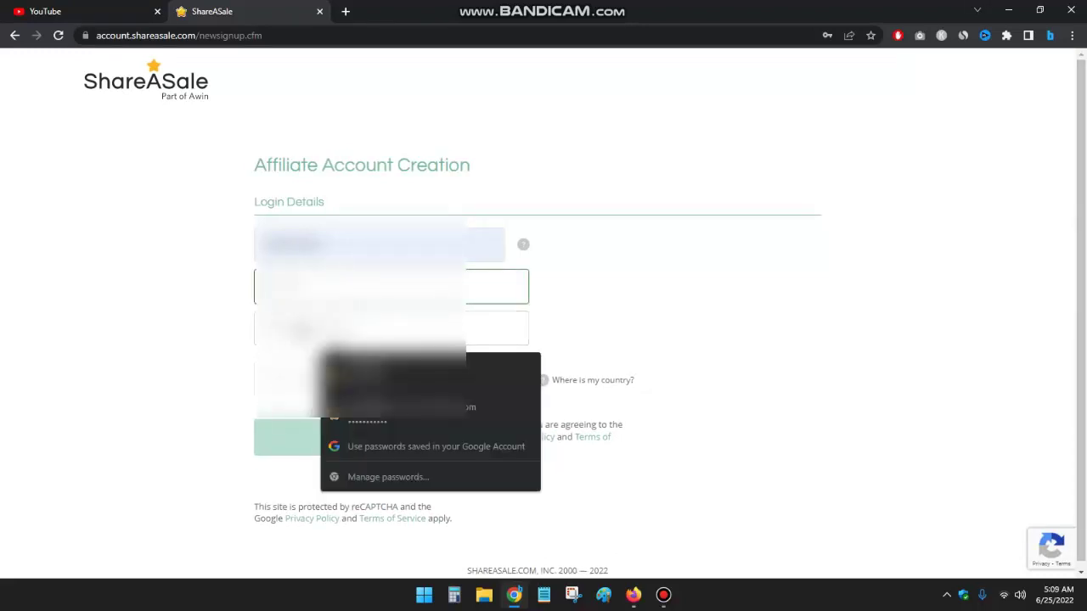
{"action": "type", "text": "p"}
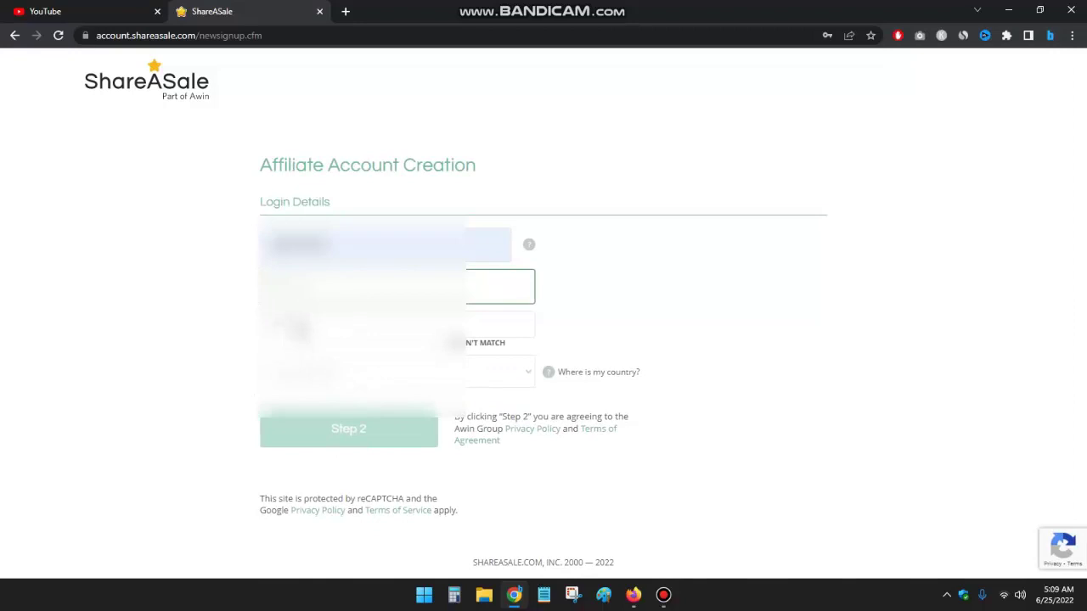
{"action": "type", "text": "p"}
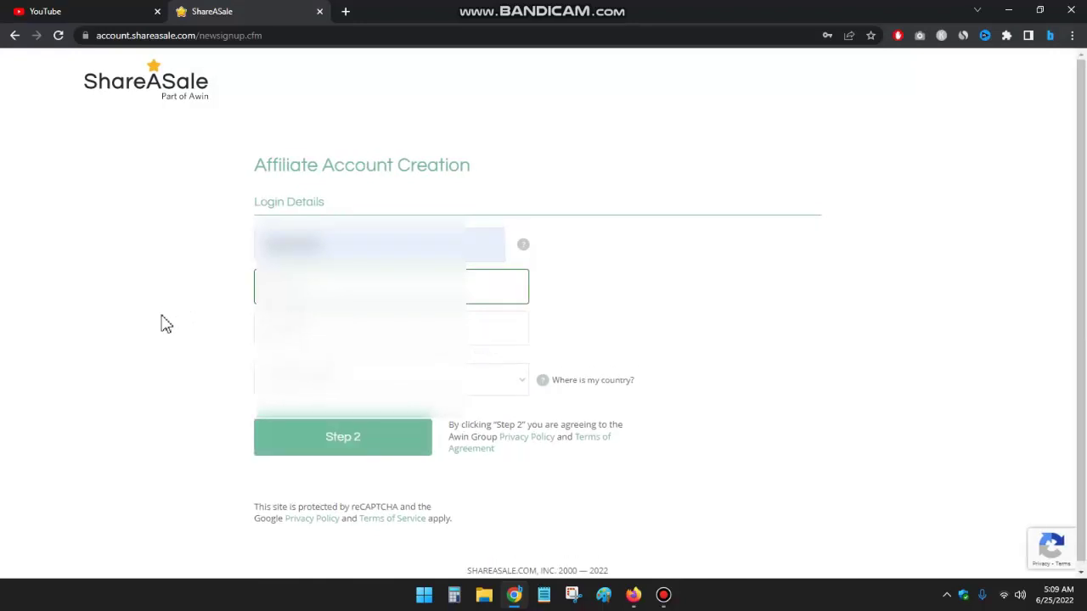
Choose the account holder's country and continue to Step 2 of the affiliate account creation
{"action": "left_click", "coordinate": [292, 382]}
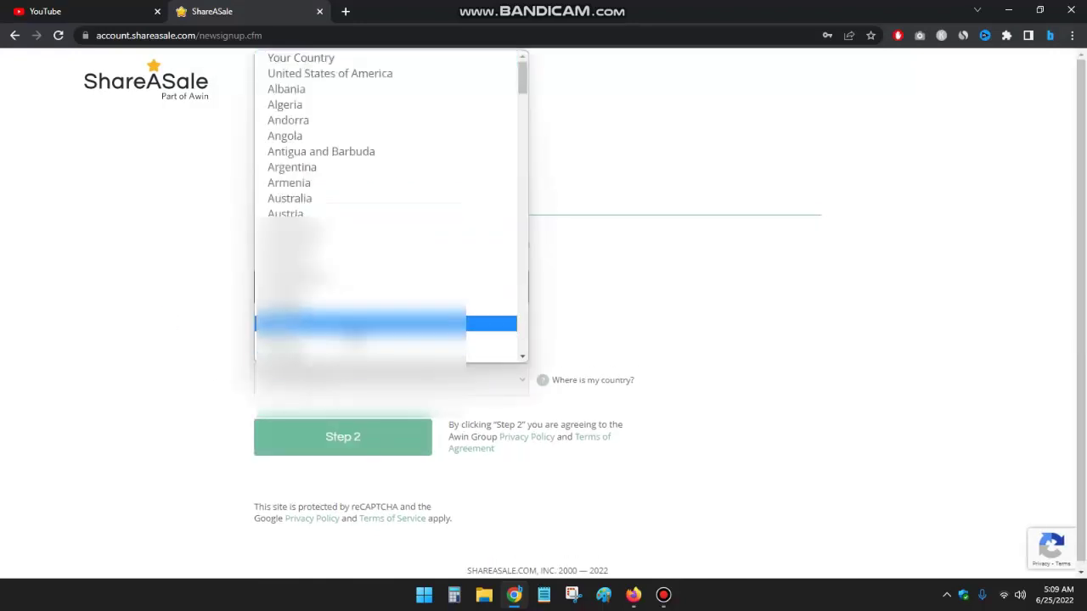
{"action": "left_click", "coordinate": [382, 323]}
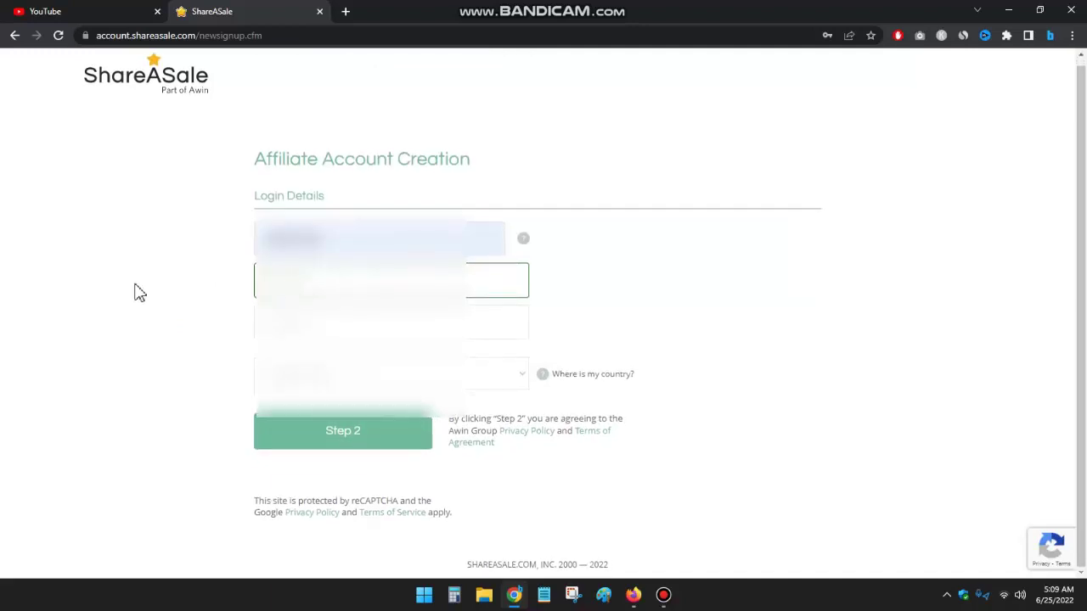
{"action": "left_click", "coordinate": [351, 441]}
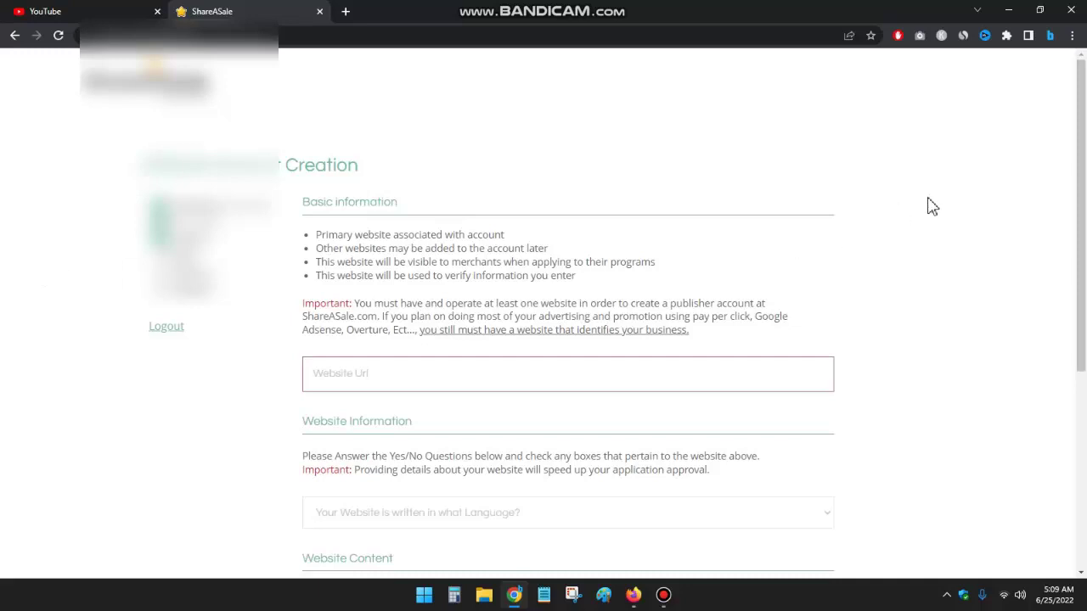
{"action": "scroll", "coordinate": [968, 231], "scroll_direction": "down", "scroll_amount": 1}
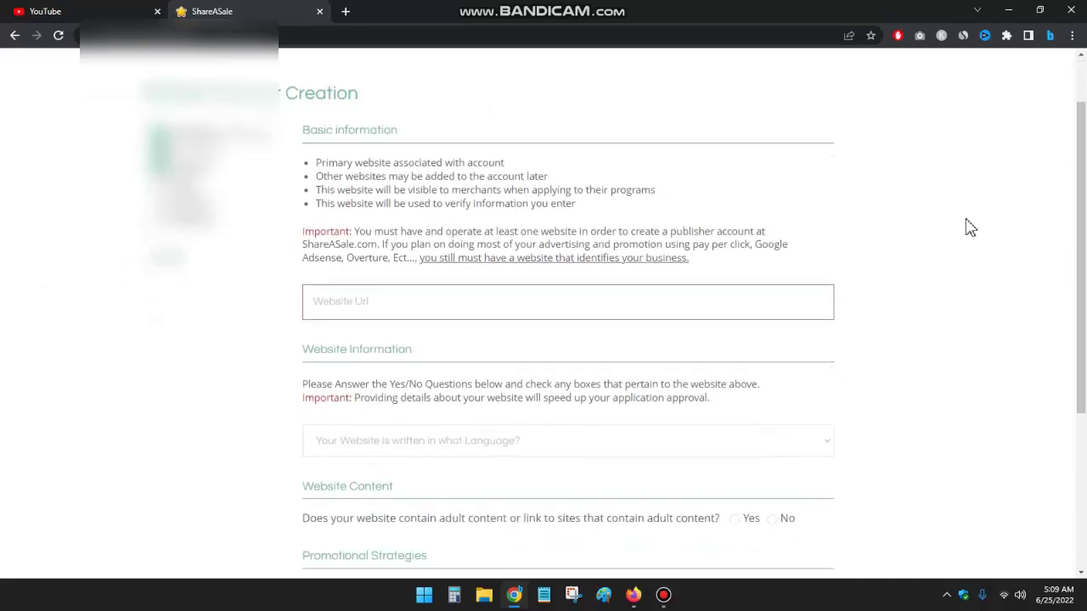
{"action": "left_click", "coordinate": [352, 246]}
{"action": "left_click", "coordinate": [416, 281]}
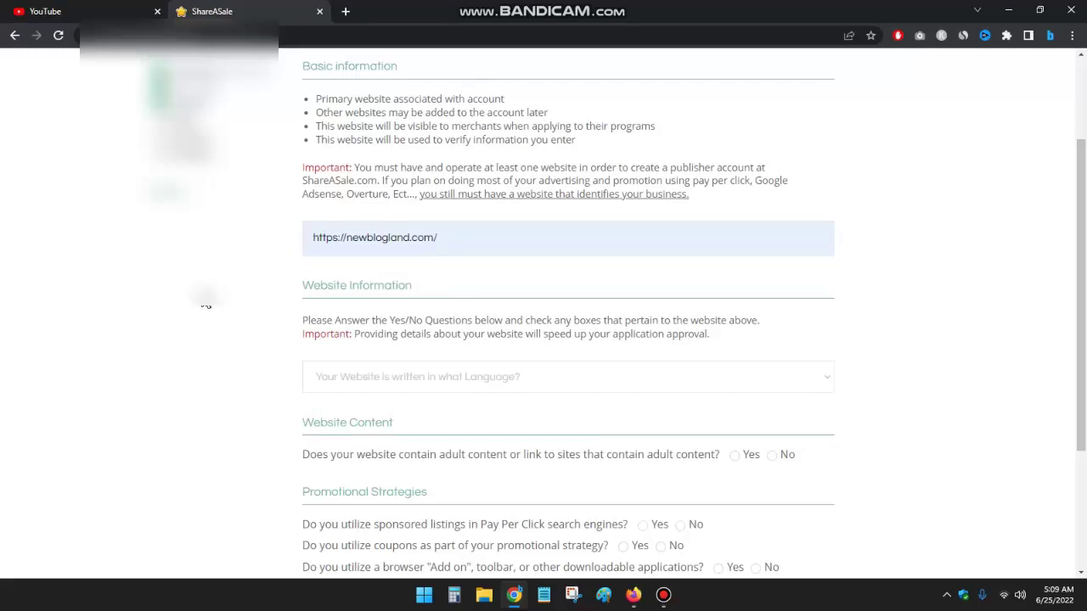
{"action": "left_click", "coordinate": [257, 270]}
{"action": "scroll", "coordinate": [257, 270], "scroll_direction": "down", "scroll_amount": 1}
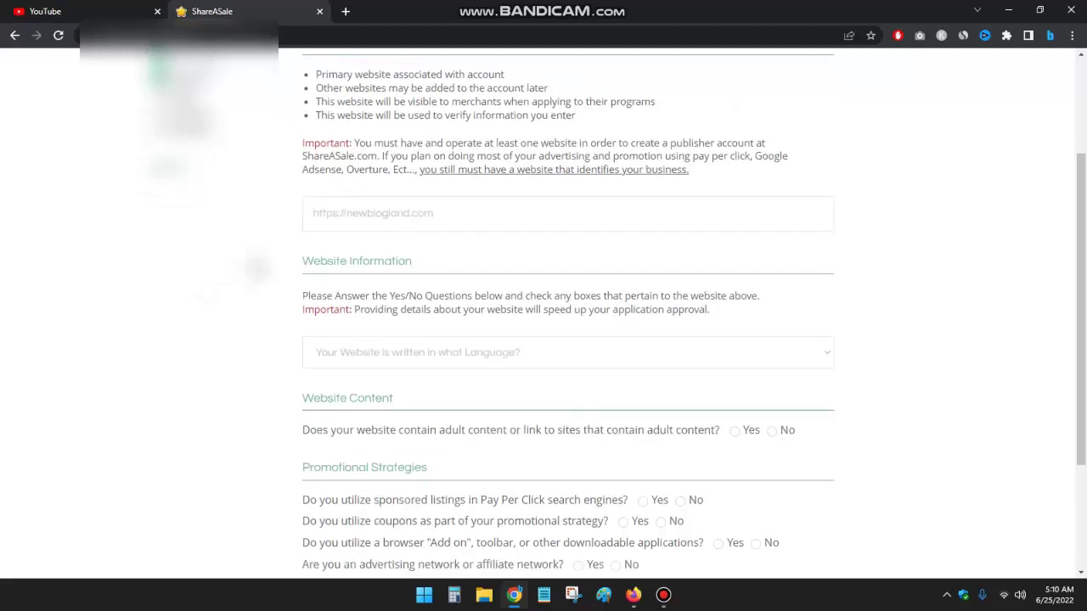
{"action": "left_click", "coordinate": [441, 320]}
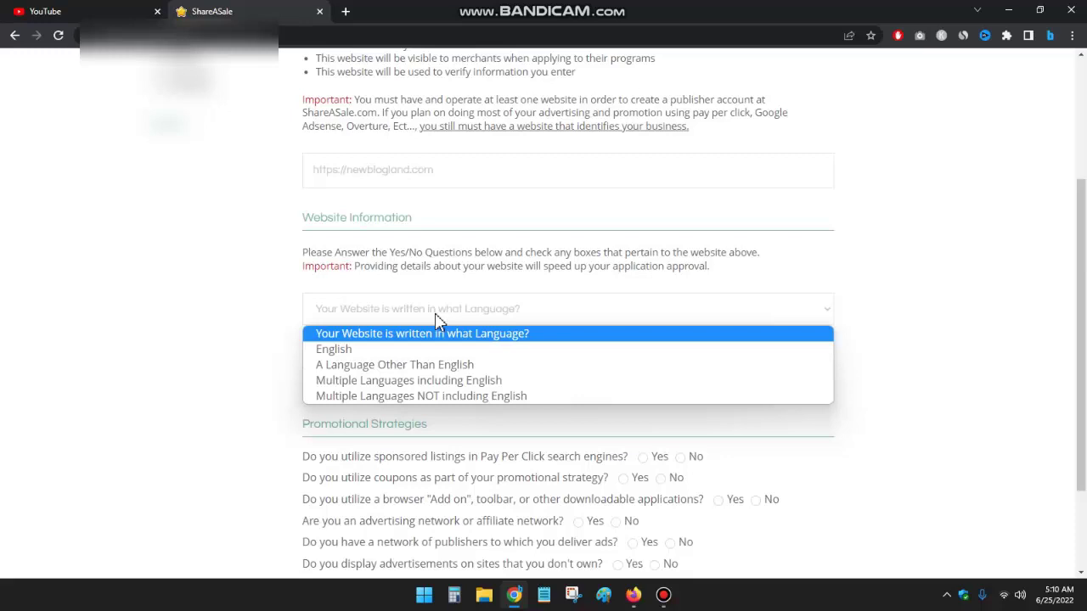
{"action": "left_click", "coordinate": [348, 350]}
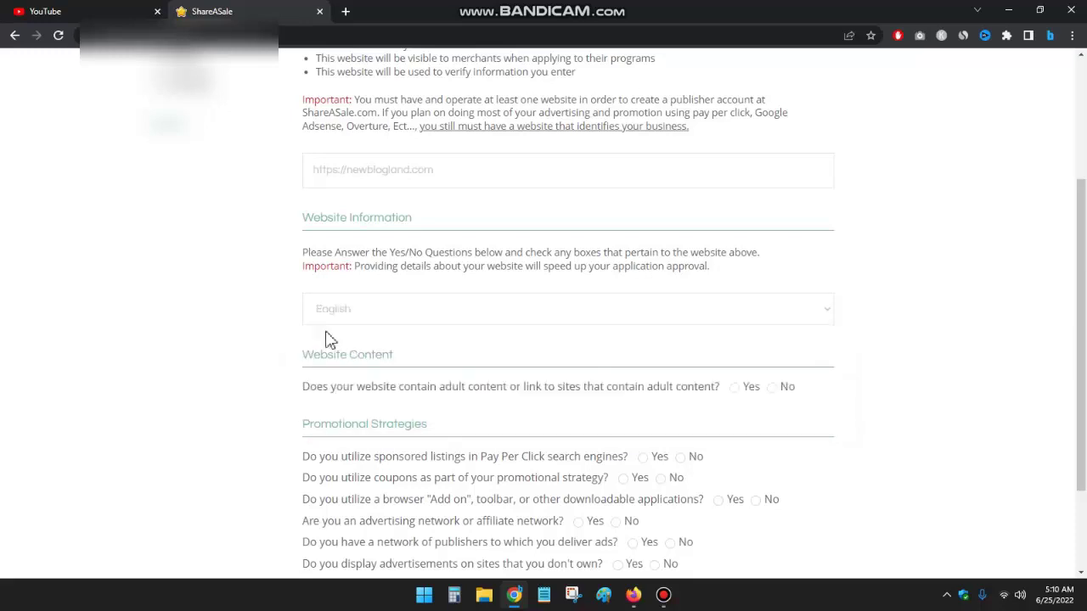
Answer No to the adult content question and all six promotional strategy questions, and continue to Step 3
{"action": "scroll", "coordinate": [257, 272], "scroll_direction": "down", "scroll_amount": 1}
{"action": "scroll", "coordinate": [257, 272], "scroll_direction": "down", "scroll_amount": 1}
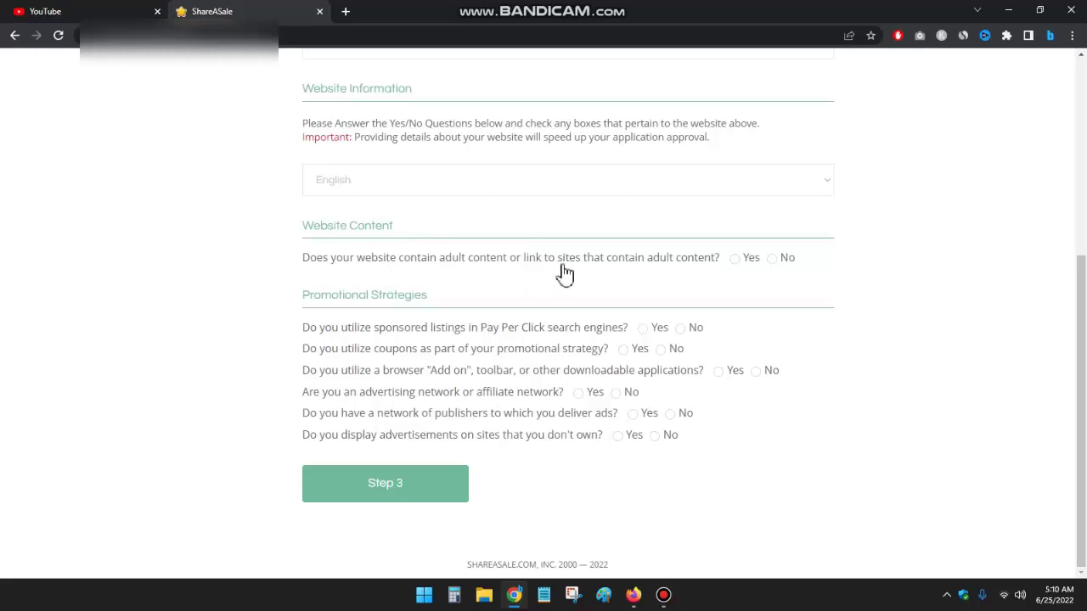
{"action": "left_click", "coordinate": [774, 260]}
{"action": "left_click", "coordinate": [681, 330]}
{"action": "left_click", "coordinate": [660, 350]}
{"action": "left_click", "coordinate": [755, 371]}
{"action": "left_click", "coordinate": [616, 394]}
{"action": "left_click", "coordinate": [670, 414]}
{"action": "left_click", "coordinate": [655, 438]}
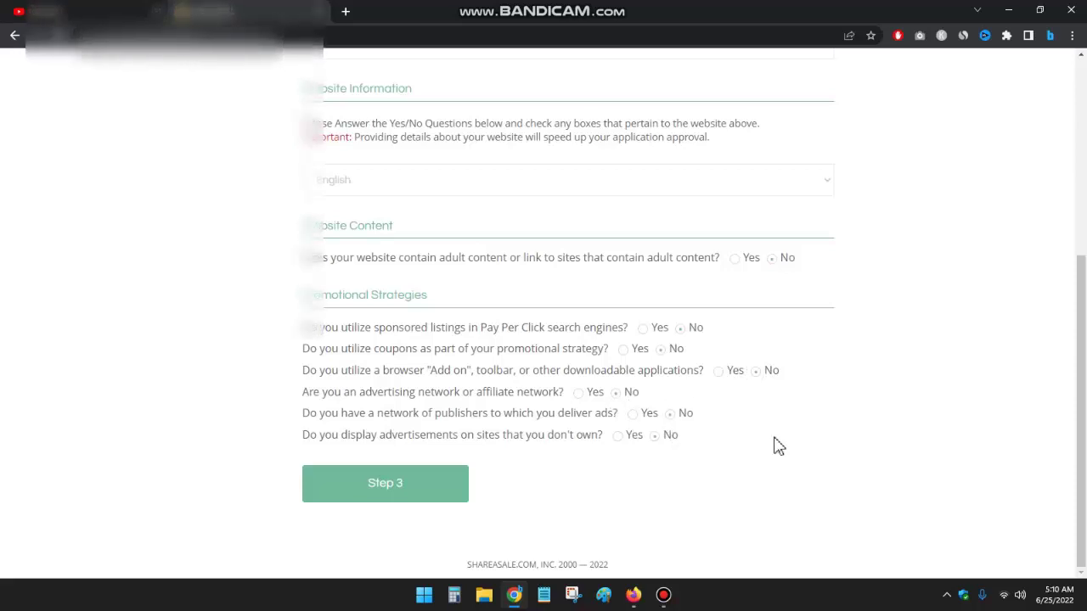
{"action": "left_click", "coordinate": [382, 487]}
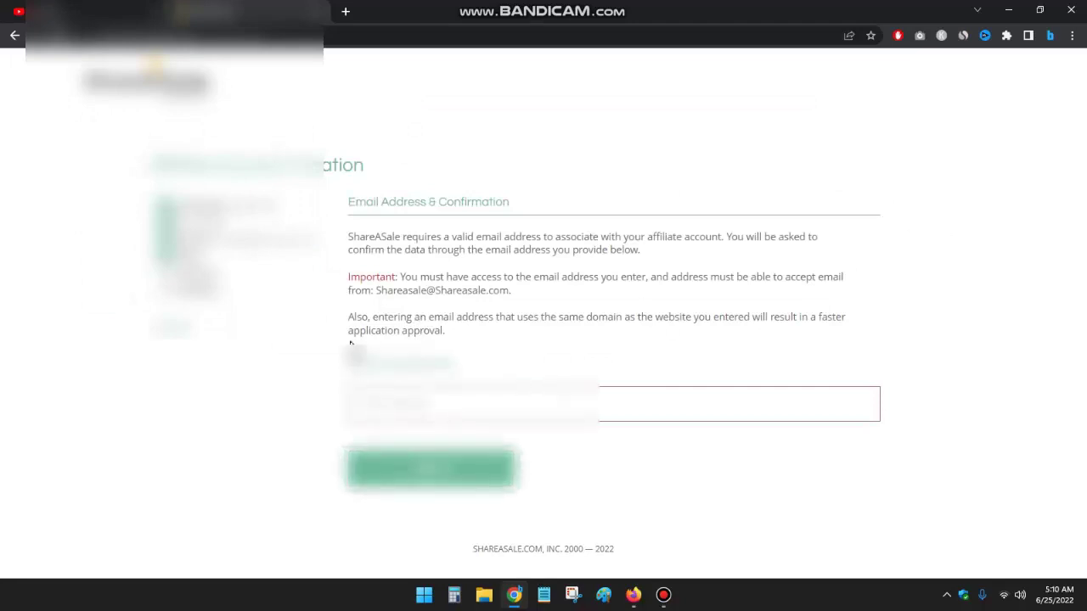
Fill in the e-mail address for the affiliate account
{"action": "left_click", "coordinate": [413, 405]}
{"action": "left_click", "coordinate": [501, 443]}
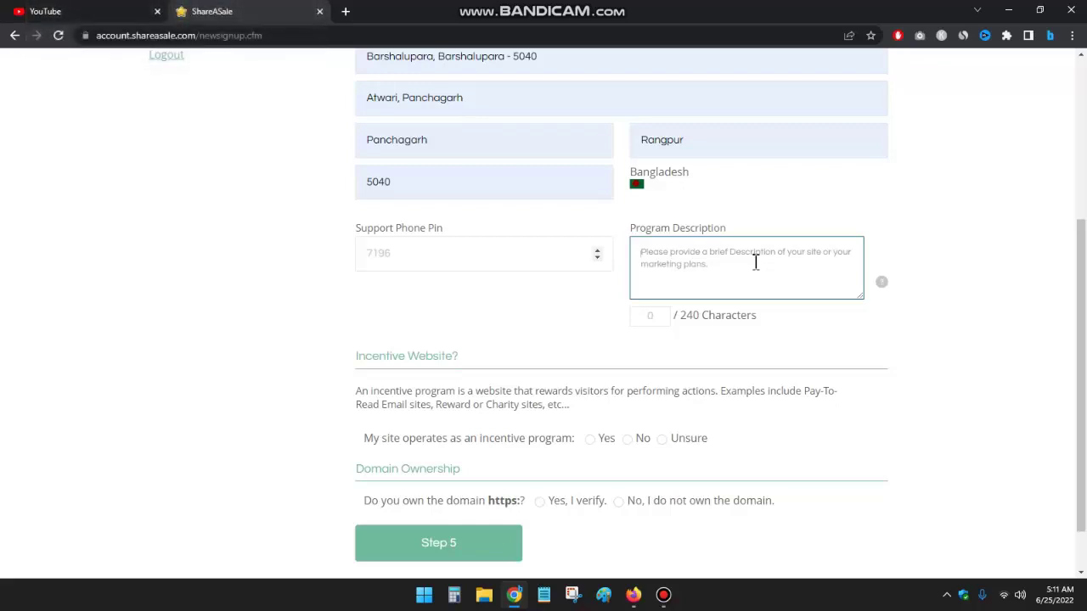
Enter the program description "New BlogLand is my website. I promote different products through writing contents which organically get visitors from search engines."
{"action": "type", "text": "Ne"}
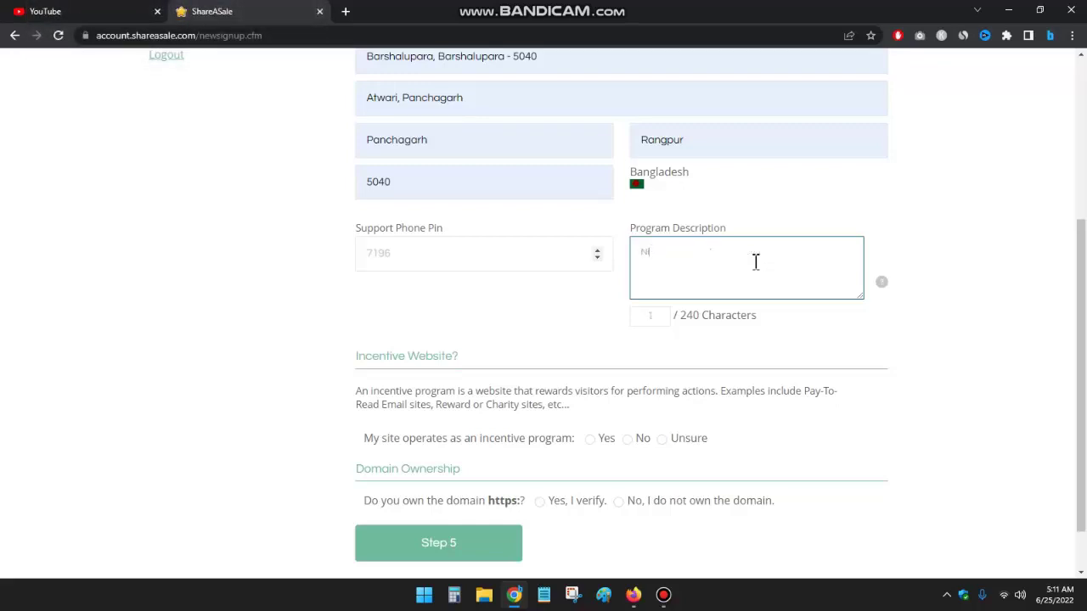
{"action": "key", "text": "BackSpace"}
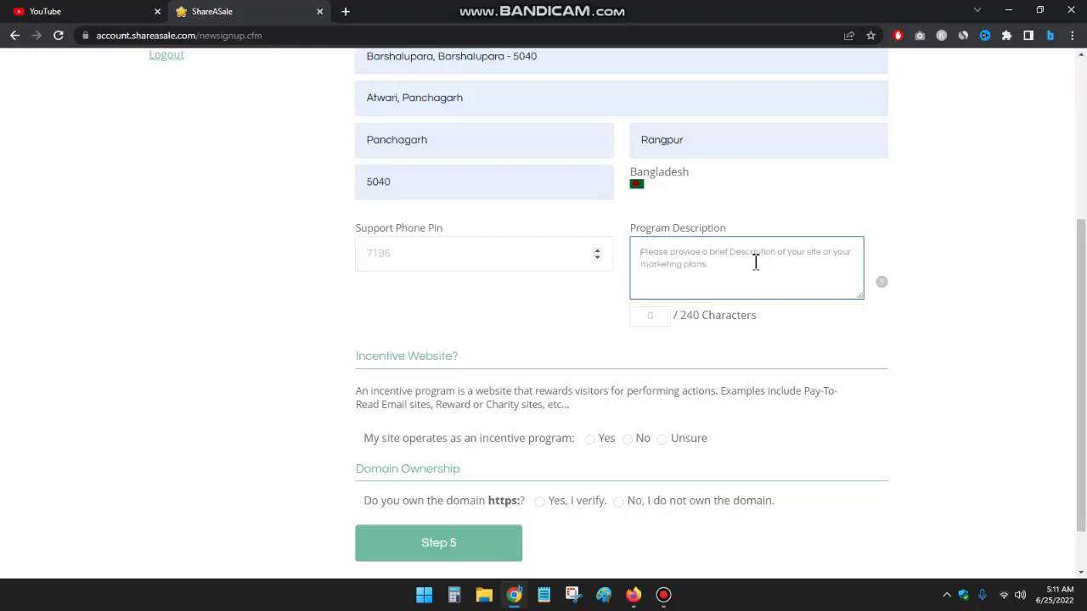
{"action": "type", "text": "New BlogLand is my website. I promote different"}
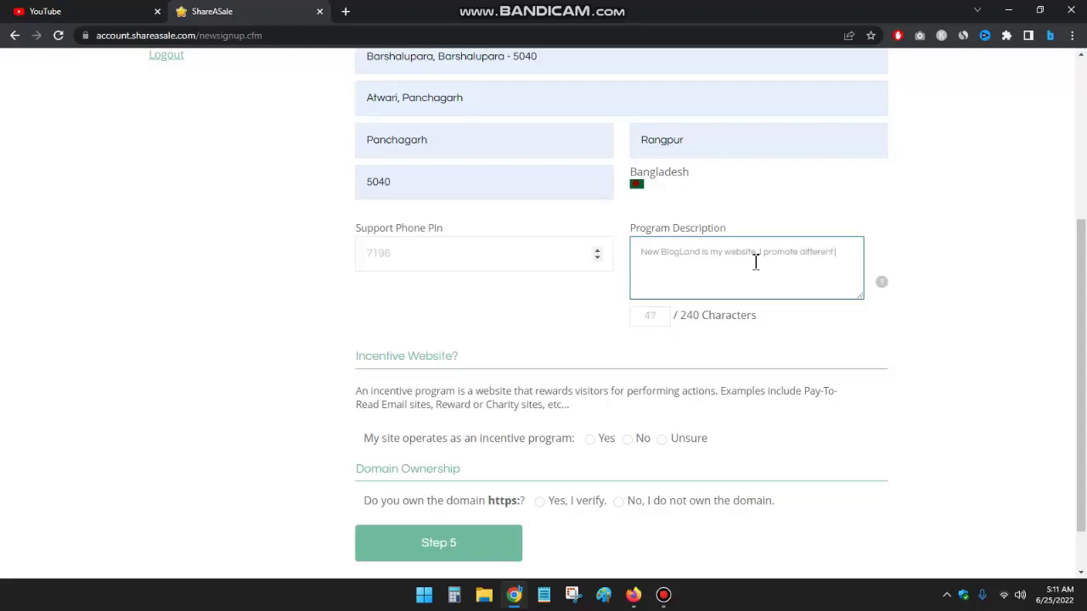
{"action": "type", "text": "duc"}
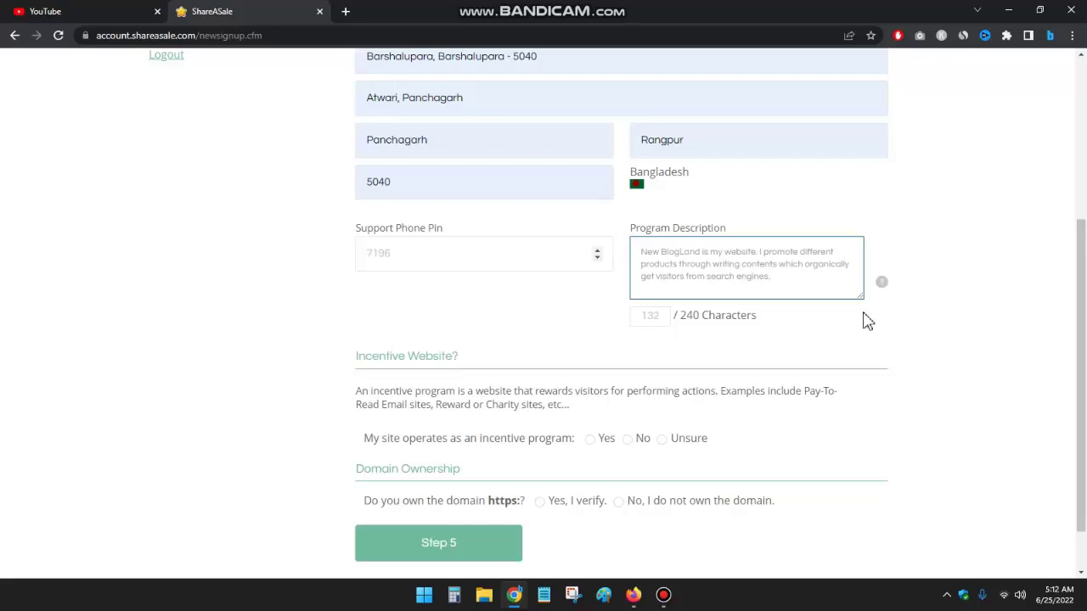
{"action": "scroll", "coordinate": [249, 277], "scroll_direction": "down", "scroll_amount": 1}
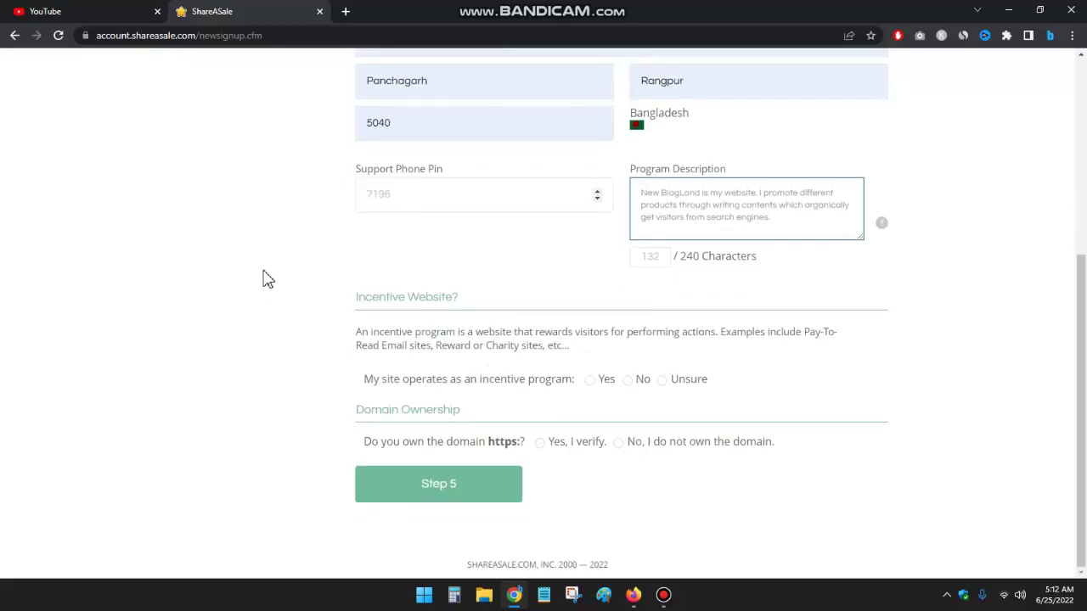
{"action": "left_click", "coordinate": [265, 271]}
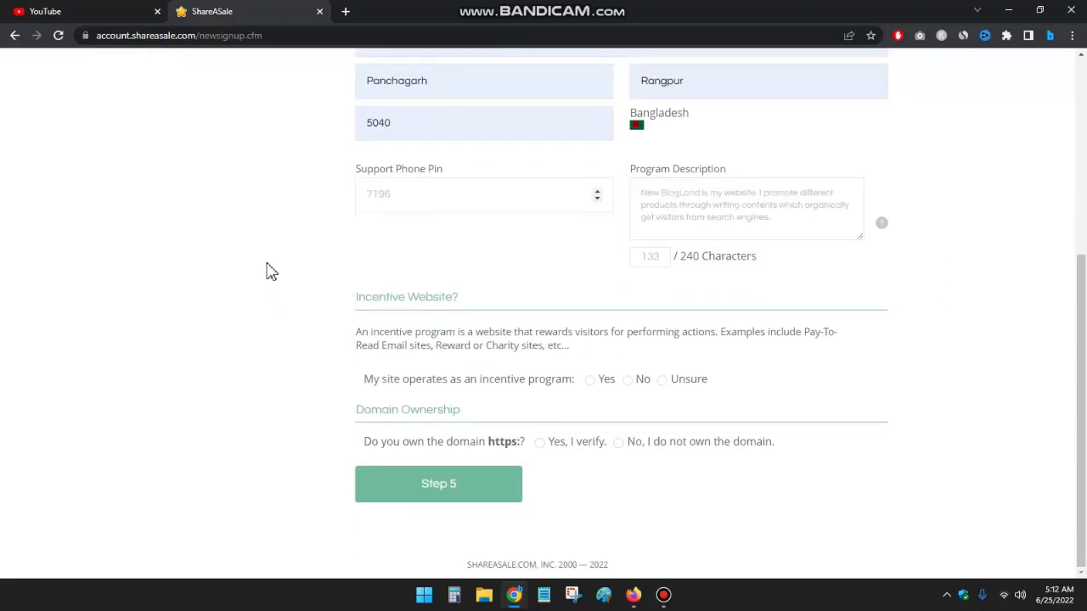
Answer No to operating as an incentive program, verify ownership of the domain and continue to Step 5
{"action": "left_click", "coordinate": [626, 381]}
{"action": "left_click", "coordinate": [468, 483]}
{"action": "left_click", "coordinate": [541, 446]}
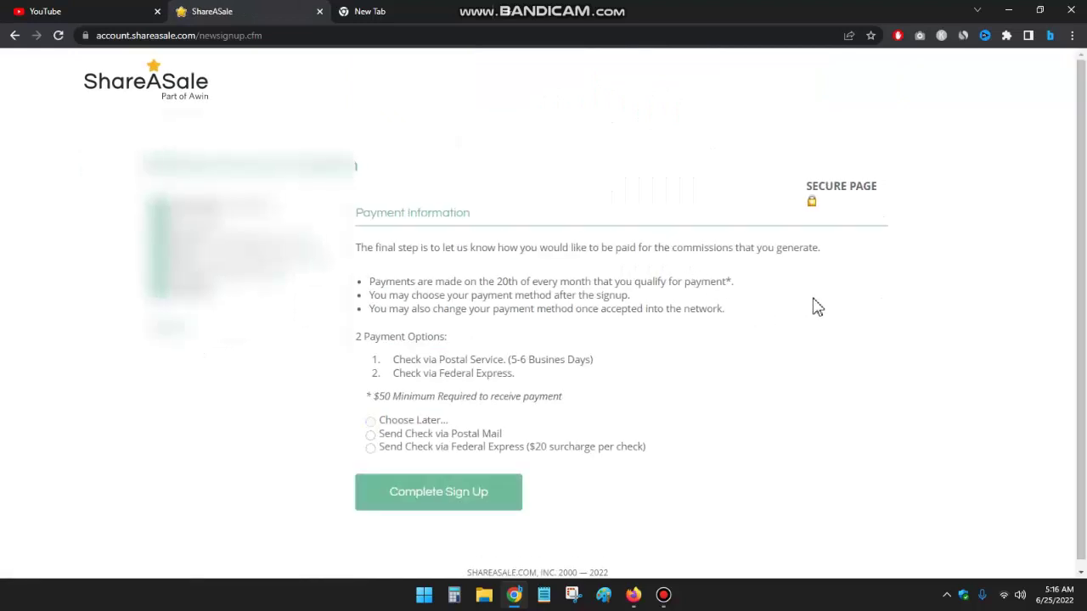
Set the payment method to Choose Later and submit the payment information with Complete Sign Up
{"action": "scroll", "coordinate": [772, 298], "scroll_direction": "down", "scroll_amount": 1}
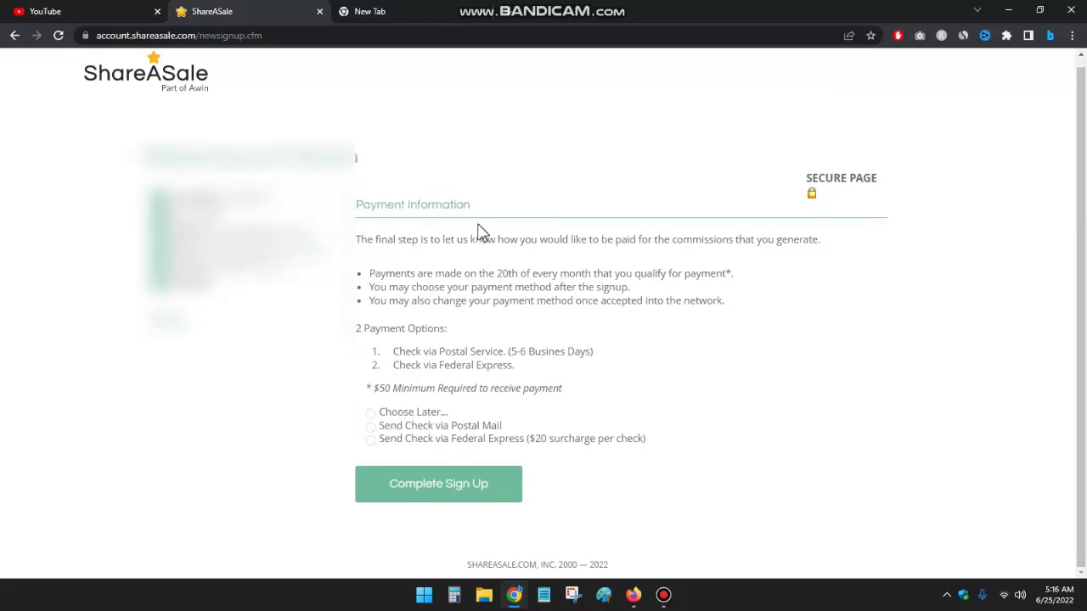
{"action": "left_click", "coordinate": [371, 414]}
{"action": "left_click", "coordinate": [469, 496]}
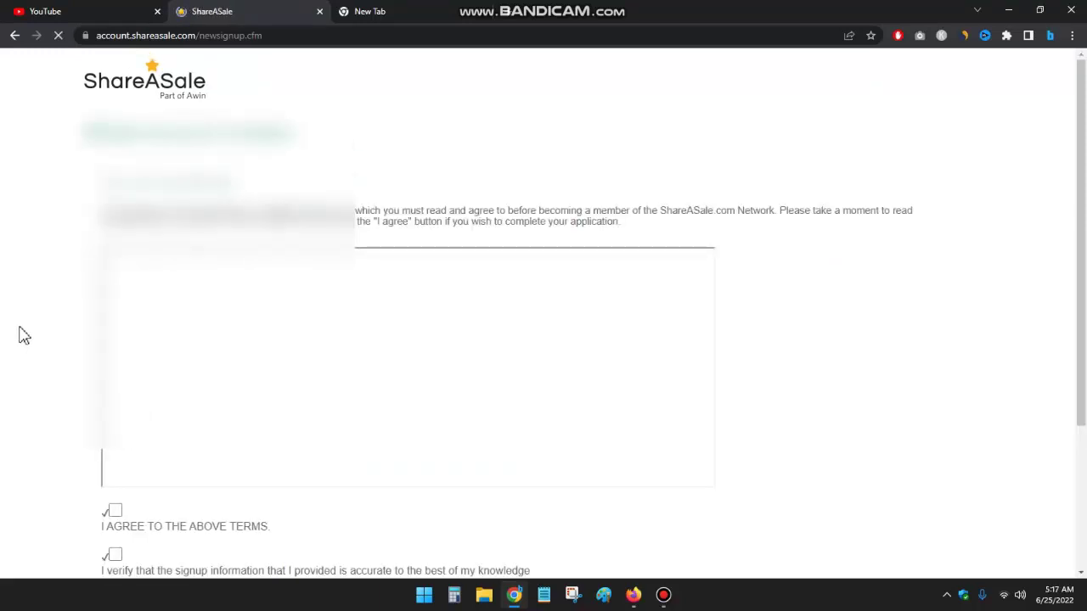
Go through the publisher agreement to its last page and agree to its terms
{"action": "scroll", "coordinate": [28, 313], "scroll_direction": "down", "scroll_amount": 1}
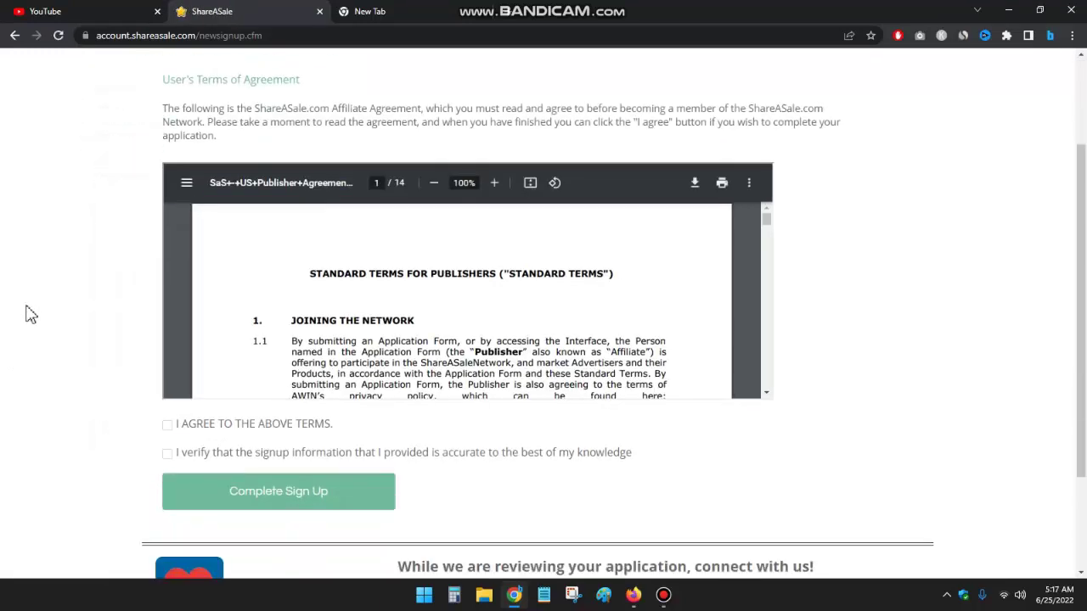
{"action": "scroll", "coordinate": [781, 281], "scroll_direction": "down", "scroll_amount": 2}
{"action": "scroll", "coordinate": [736, 249], "scroll_direction": "down", "scroll_amount": 1}
{"action": "scroll", "coordinate": [776, 230], "scroll_direction": "up", "scroll_amount": 2}
{"action": "scroll", "coordinate": [703, 292], "scroll_direction": "down", "scroll_amount": 10}
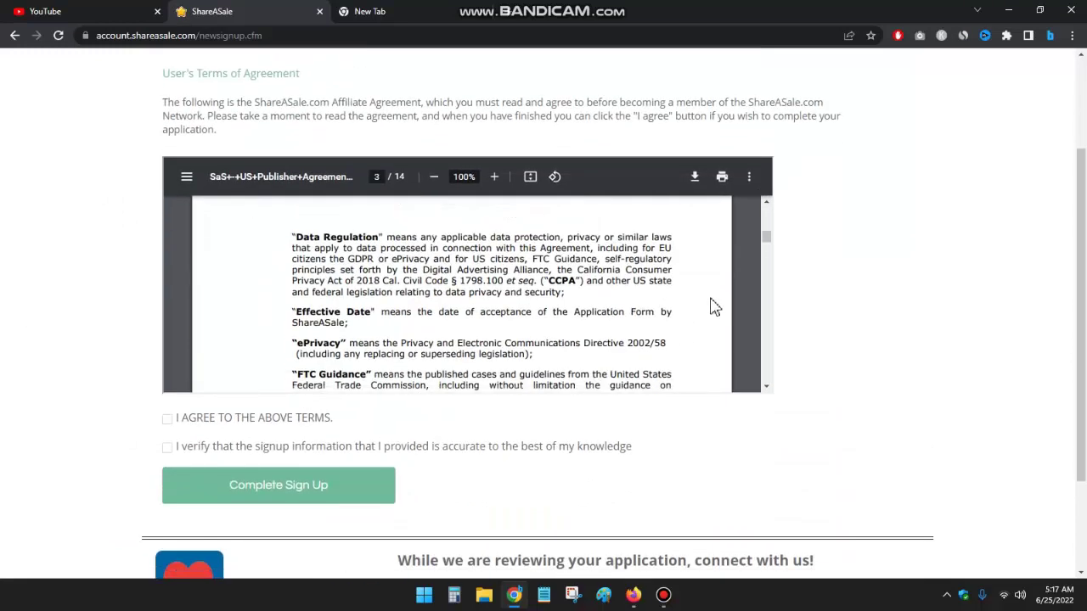
{"action": "left_click_drag", "start_coordinate": [767, 242], "coordinate": [767, 386]}
{"action": "left_click", "coordinate": [170, 425]}
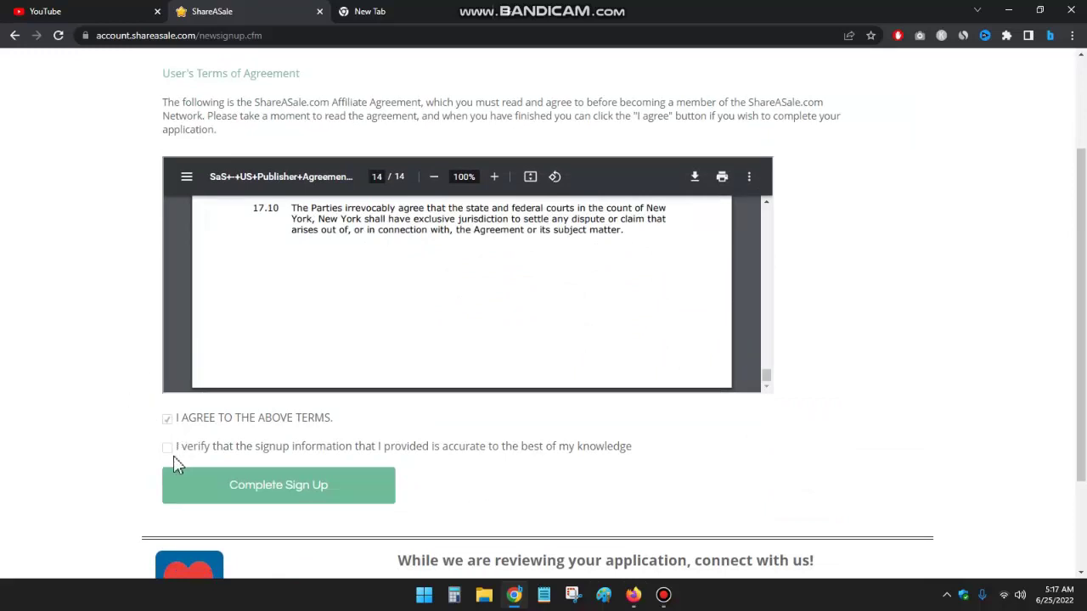
Verify that the signup information is accurate and submit the application with Complete Sign Up
{"action": "left_click", "coordinate": [168, 448]}
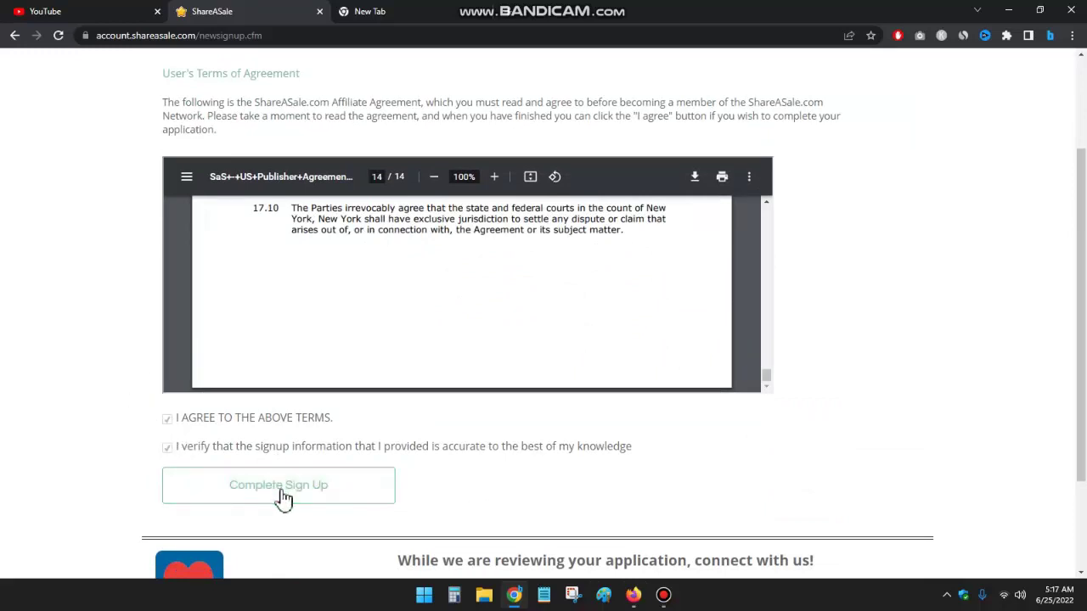
{"action": "left_click", "coordinate": [282, 497]}
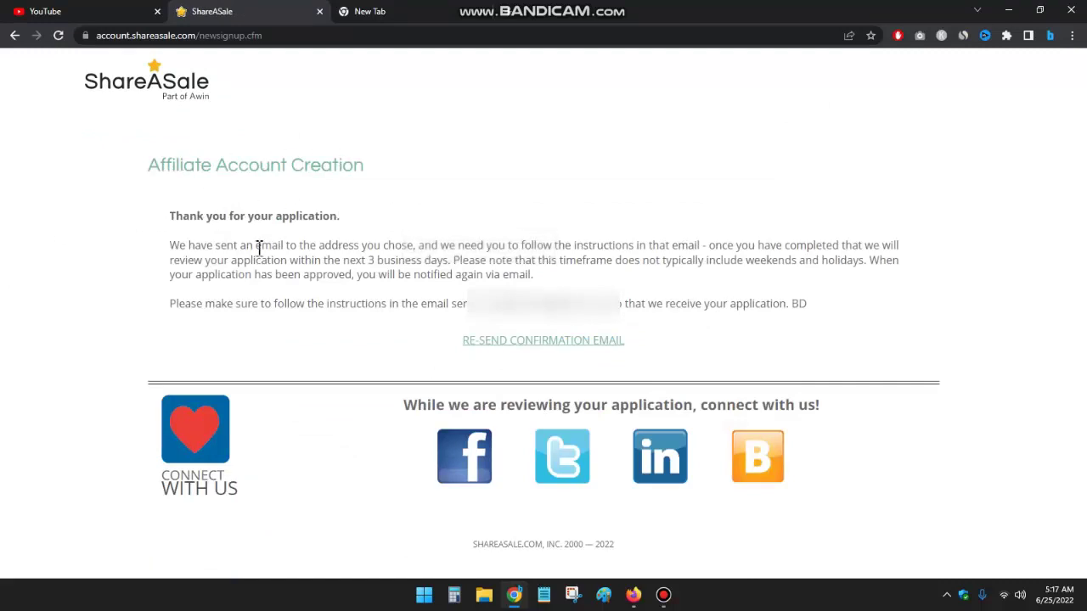
Switch to Gmail, open the ShareASale Signup Confirmation email and follow its link to confirm the signup
{"action": "left_click", "coordinate": [458, 11]}
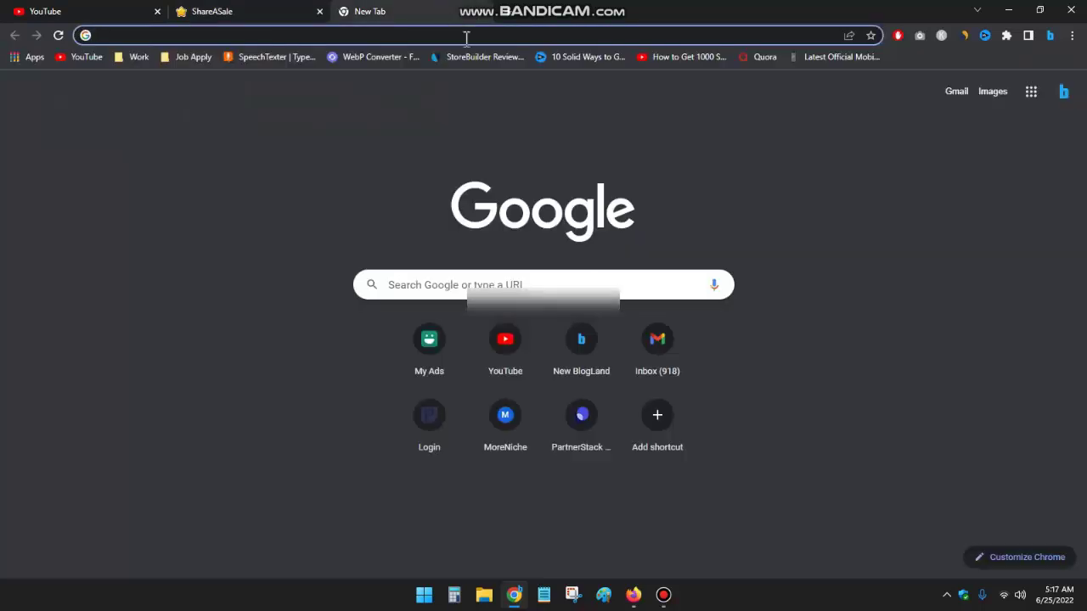
{"action": "type", "text": "m"}
{"action": "key", "text": "Return"}
{"action": "left_click", "coordinate": [283, 11]}
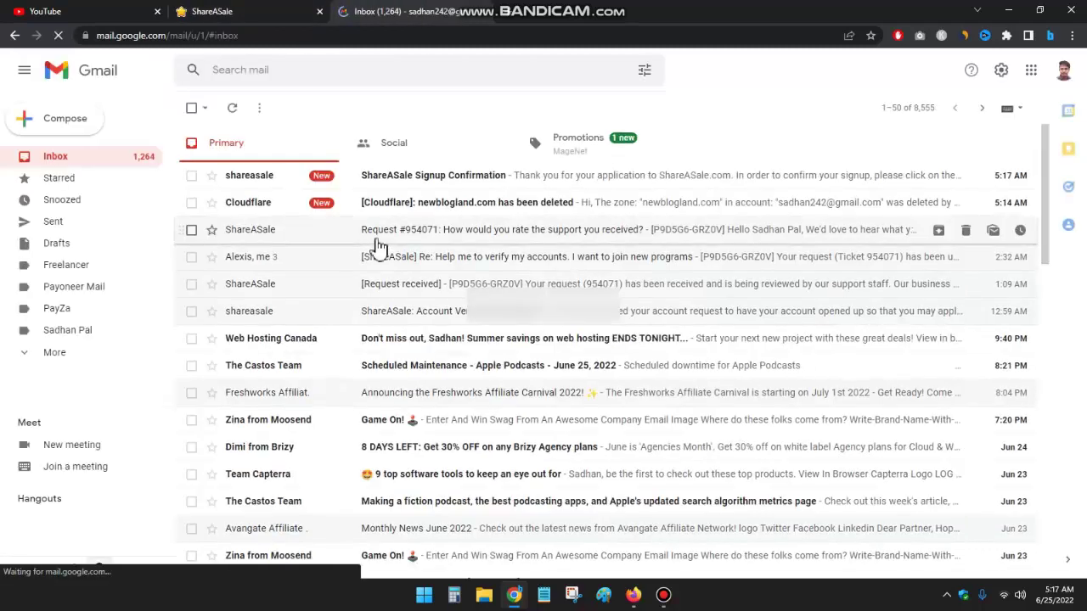
{"action": "left_click", "coordinate": [607, 180]}
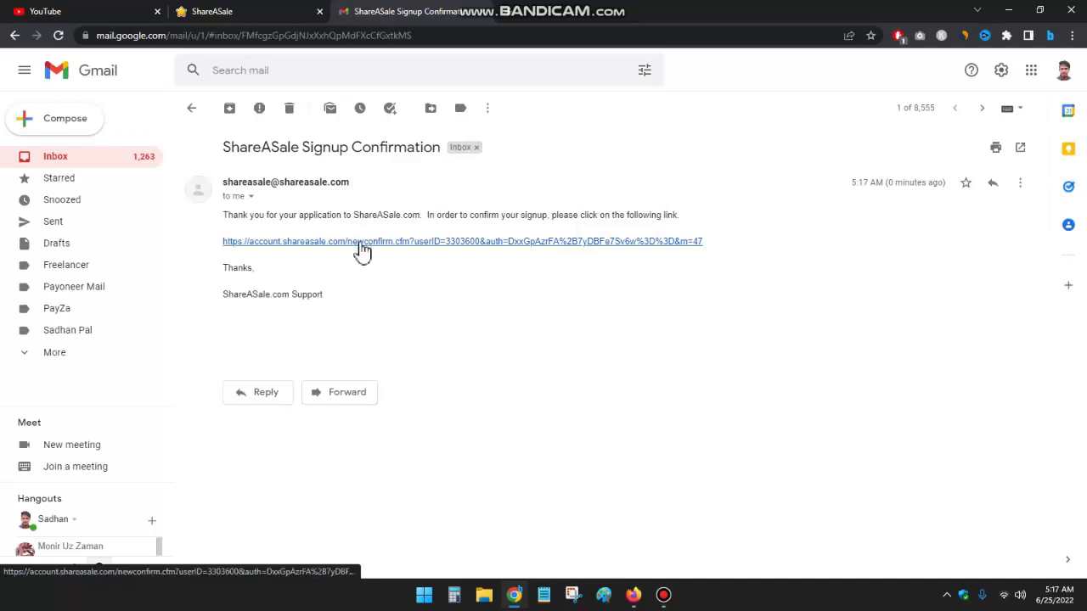
{"action": "left_click", "coordinate": [365, 243]}
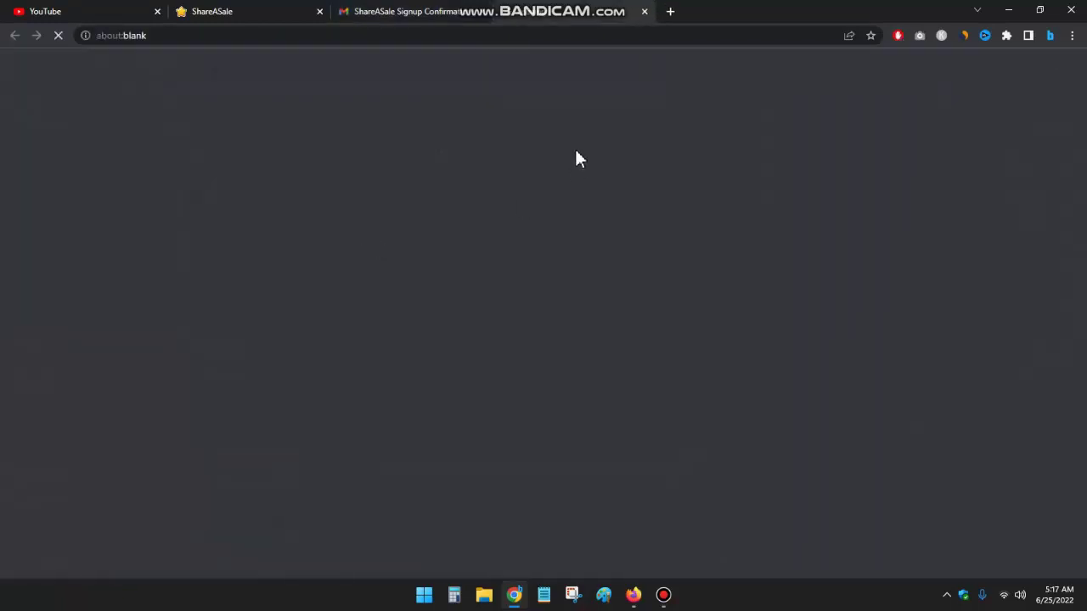